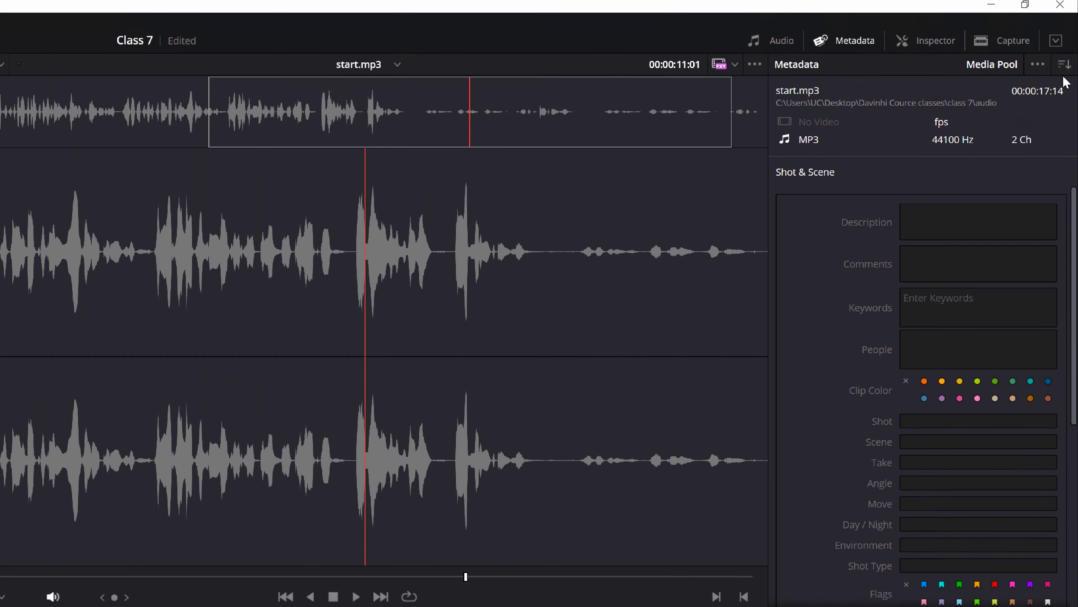
- Keep the Metadata panel on the Shot & Scene group for the selected screenshot stills
{"action": "left_click", "coordinate": [1065, 64]}
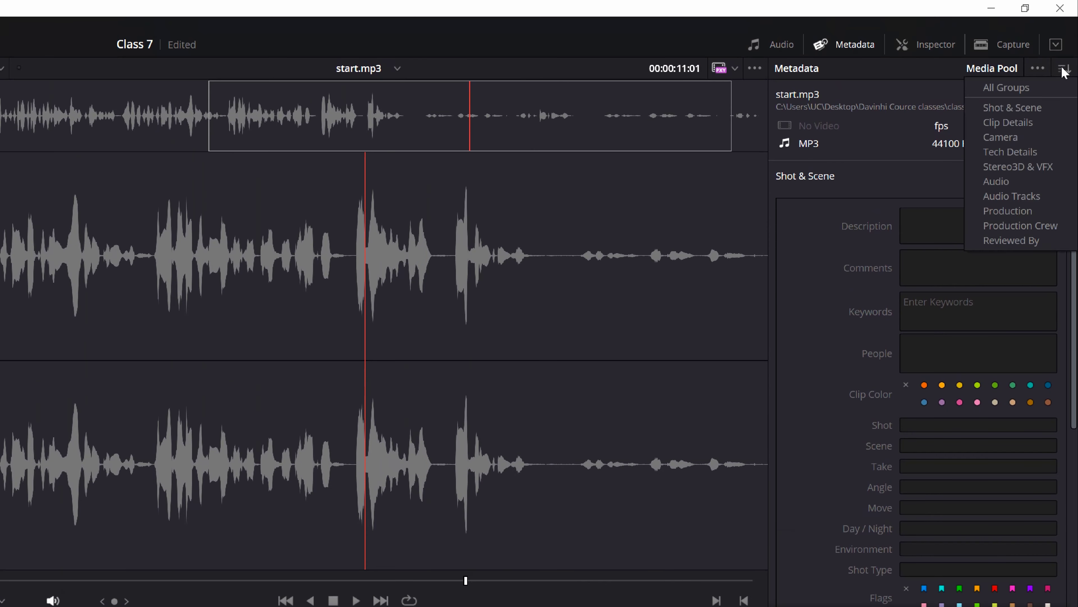
{"action": "left_click", "coordinate": [1014, 111]}
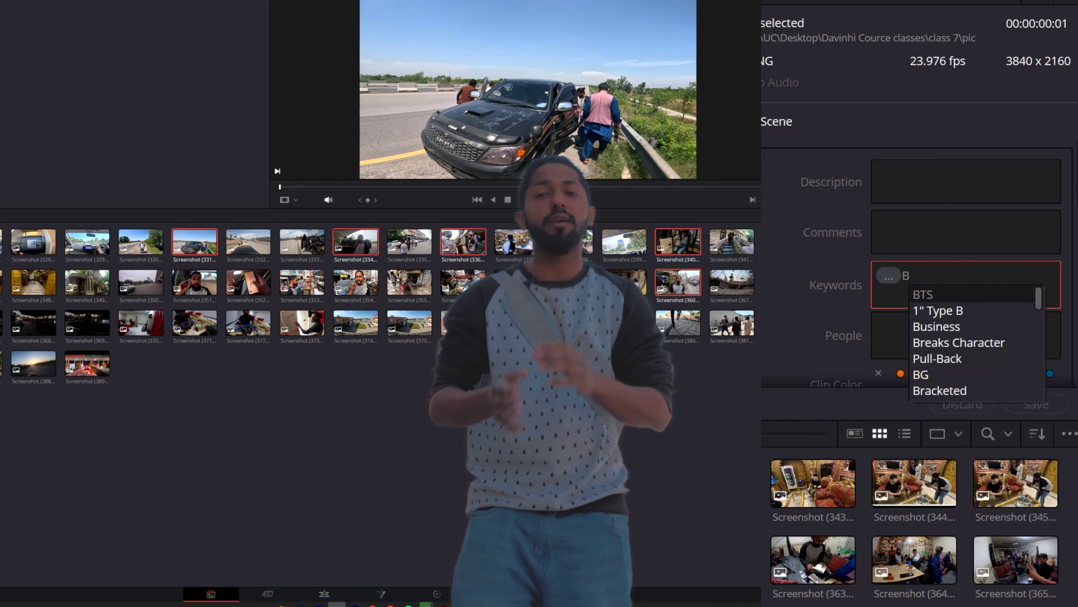
- Complete the keyword as Broll and save it to the selected screenshot stills
{"action": "type", "text": "roo"}
{"action": "type", "text": "l"}
{"action": "key", "text": "Return"}
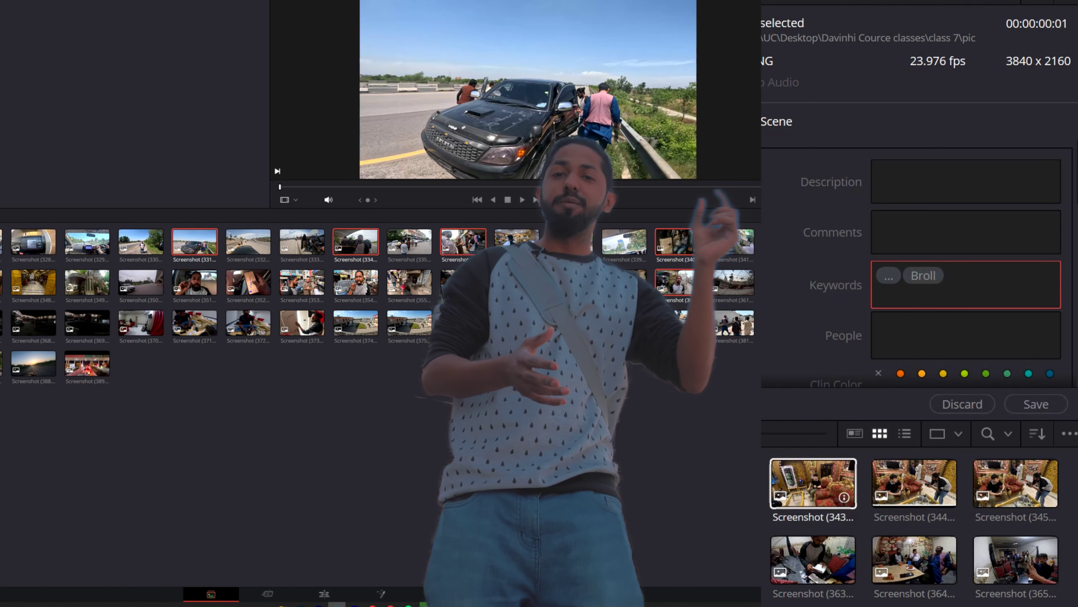
{"action": "left_click", "coordinate": [1036, 404]}
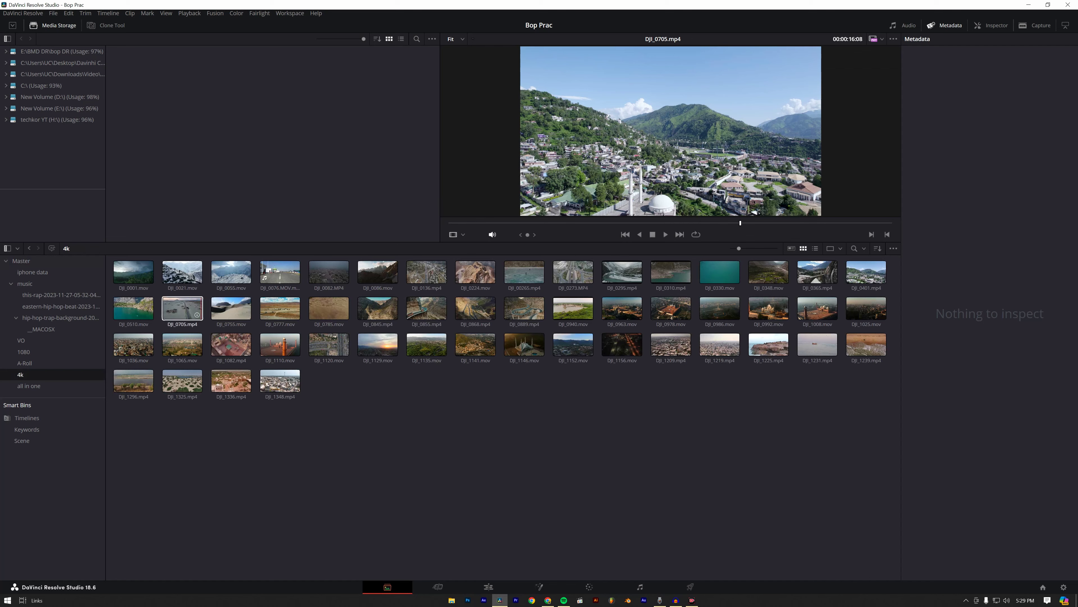
- Display All Groups of metadata fields for clip DJI_0755.mov
{"action": "left_click", "coordinate": [231, 308]}
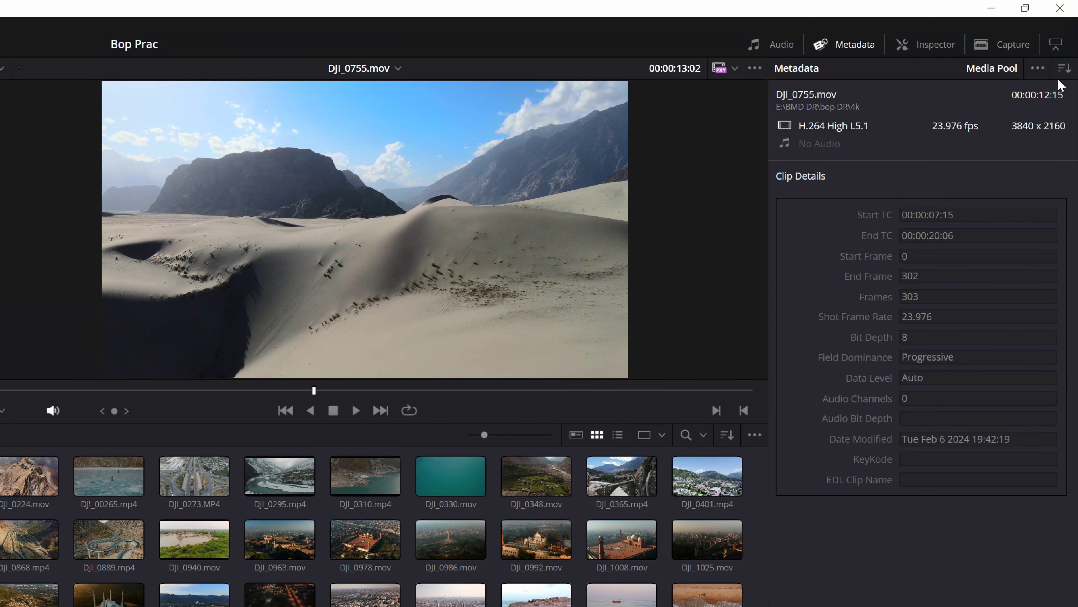
{"action": "left_click", "coordinate": [1064, 69]}
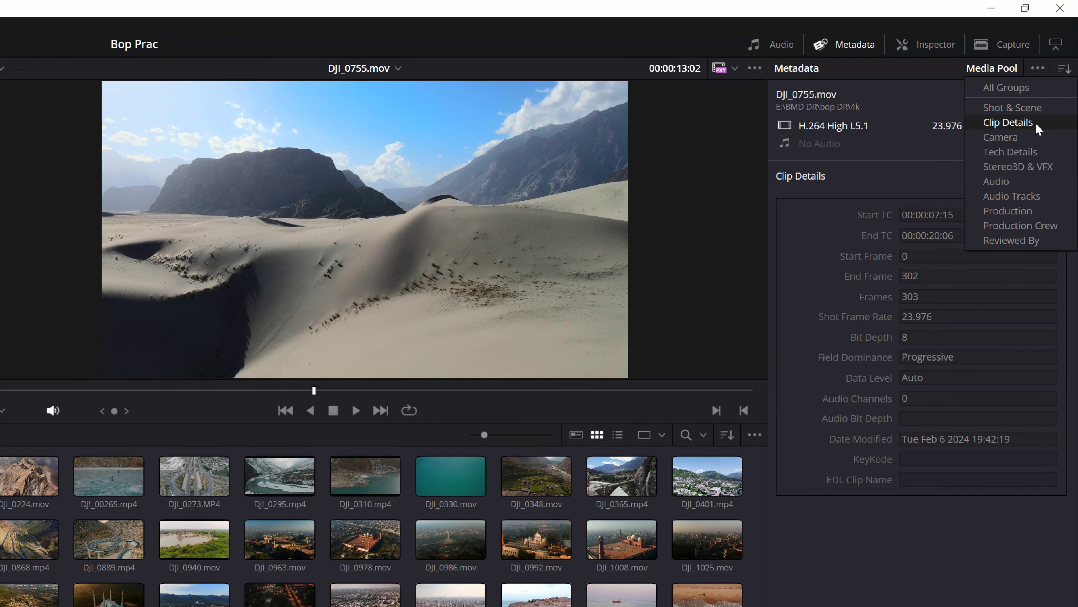
{"action": "left_click", "coordinate": [1006, 87]}
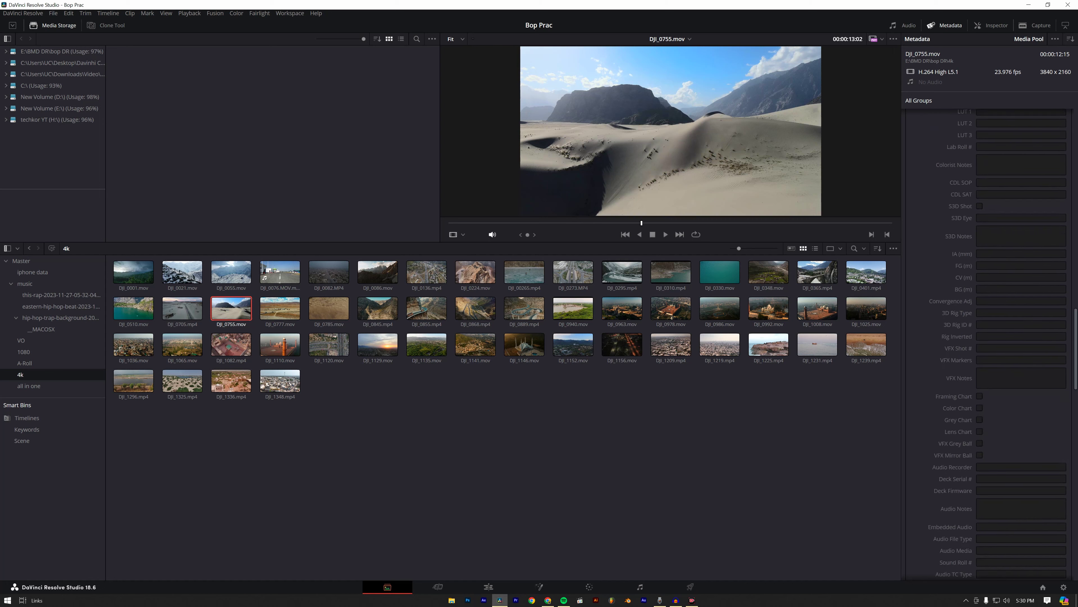
- Select the first-row clips from DJI_0001 through DJI_0310 in the Media Pool
{"action": "scroll", "coordinate": [1019, 340], "scroll_direction": "up", "scroll_amount": 5}
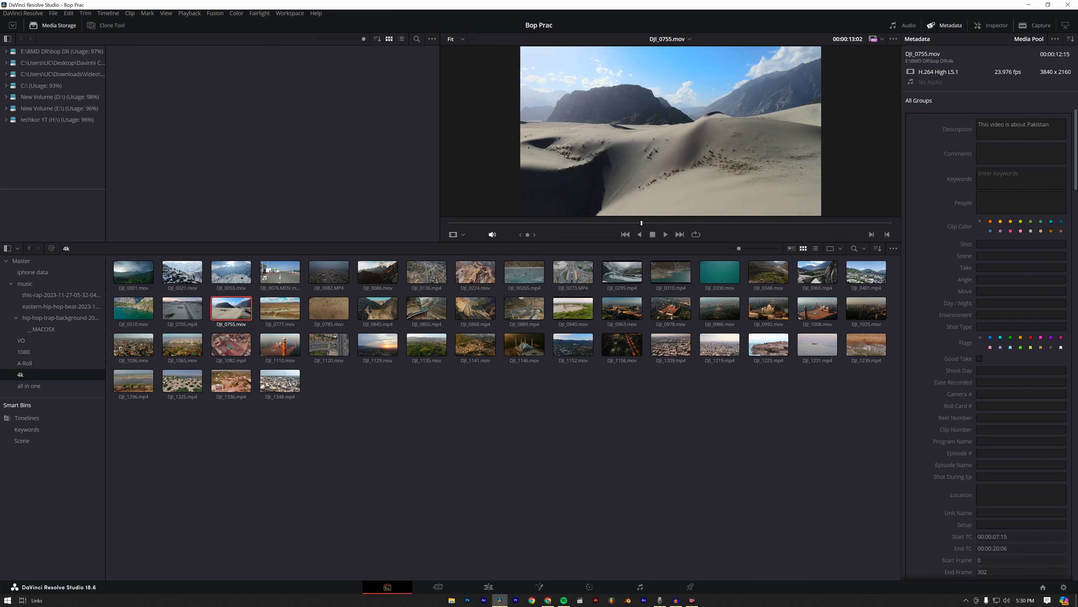
{"action": "left_click", "coordinate": [141, 274]}
{"action": "left_click", "coordinate": [671, 272]}
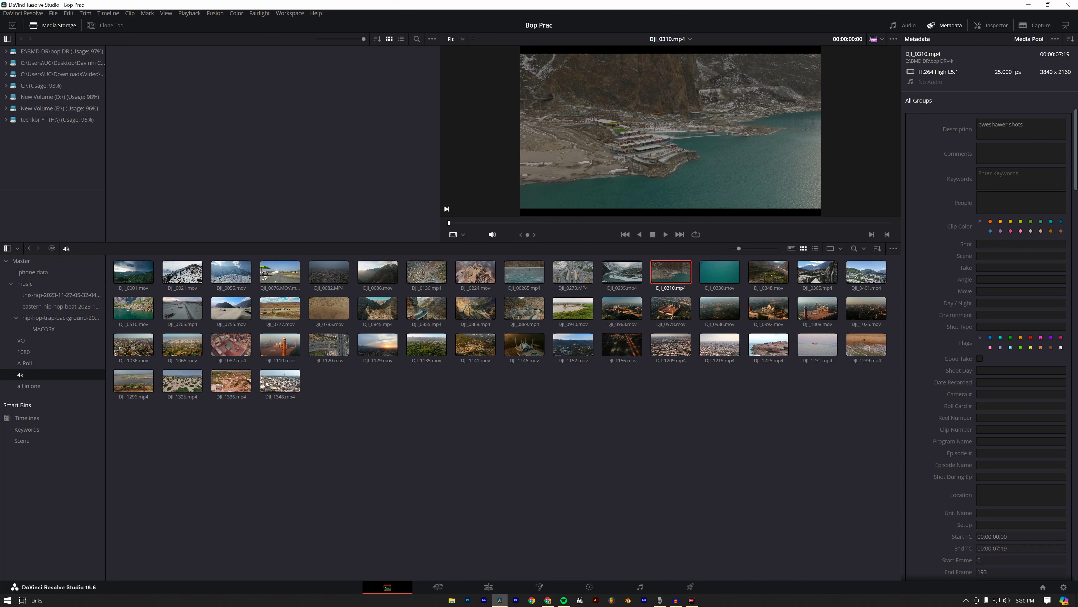
- Write comments on clips DJI_0295 and DJI_0136, including 'use it'
{"action": "left_click", "coordinate": [631, 274]}
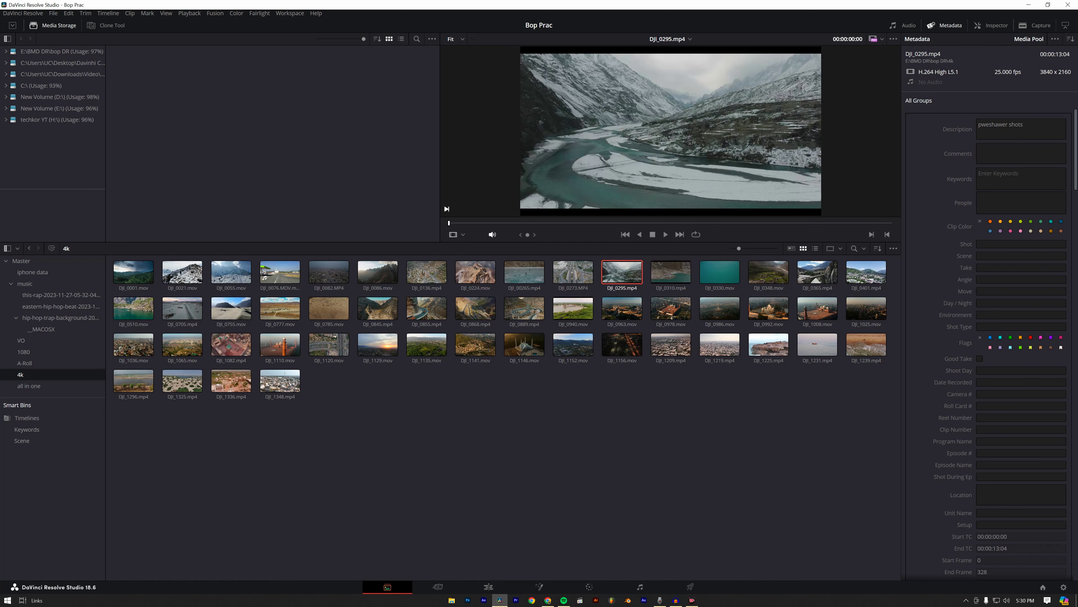
{"action": "left_click", "coordinate": [1021, 153]}
{"action": "left_click", "coordinate": [832, 425]}
{"action": "left_click", "coordinate": [426, 272]}
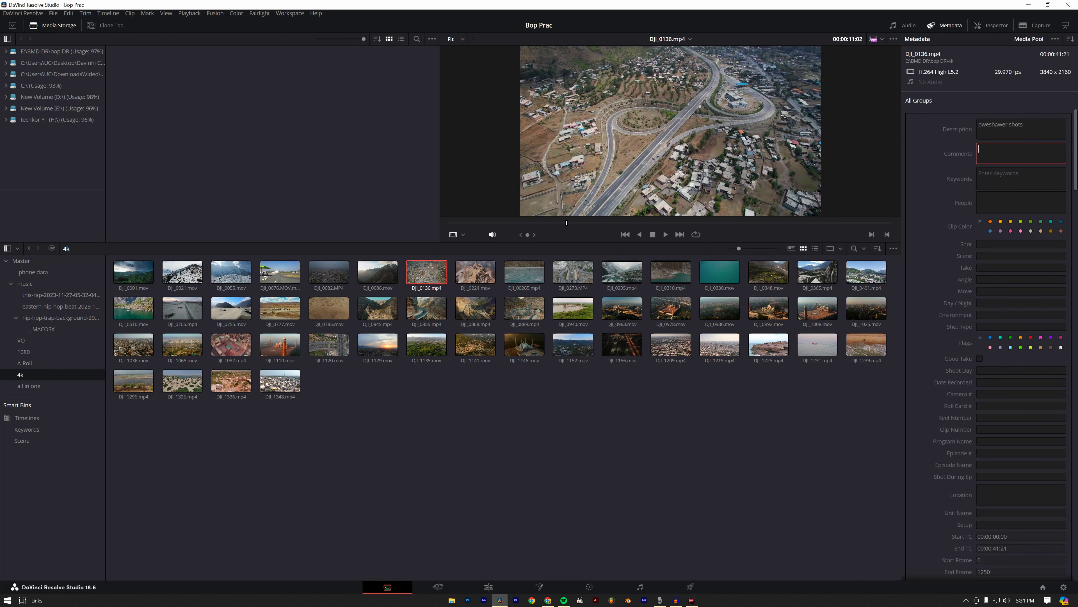
{"action": "type", "text": "use it"}
{"action": "left_click", "coordinate": [594, 382]}
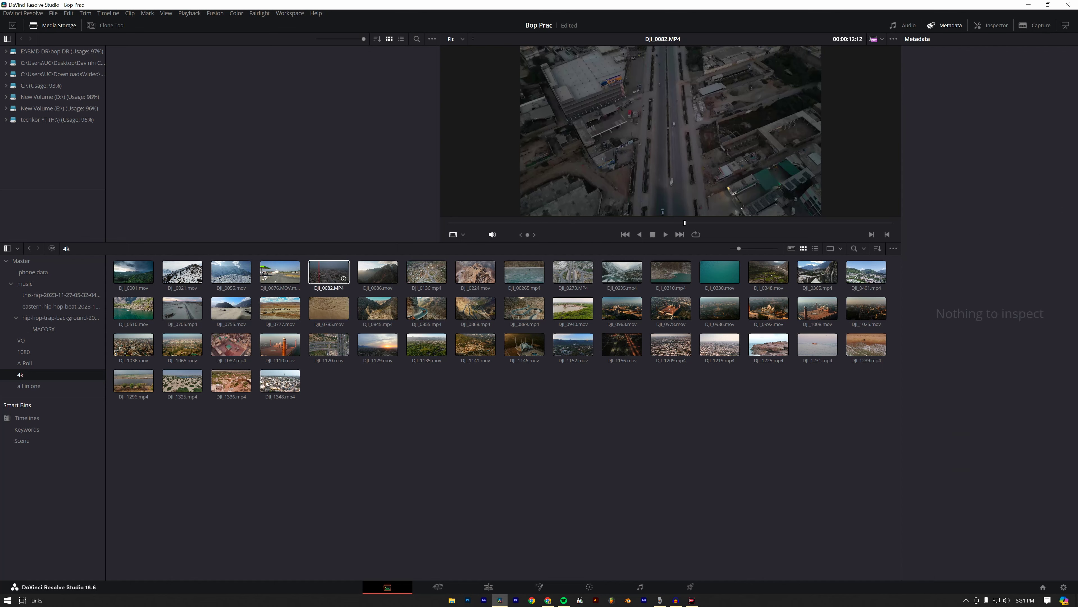
- Clear the existing comment on DJI_0082 and begin a new one
{"action": "left_click", "coordinate": [318, 275]}
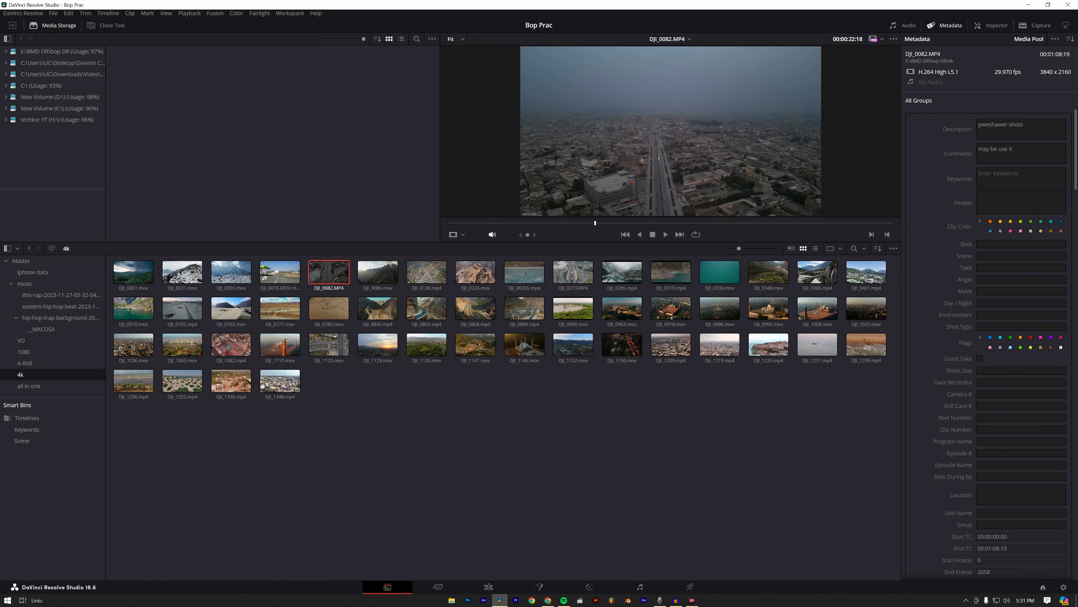
{"action": "left_click", "coordinate": [1019, 153]}
{"action": "key", "text": "ctrl+a"}
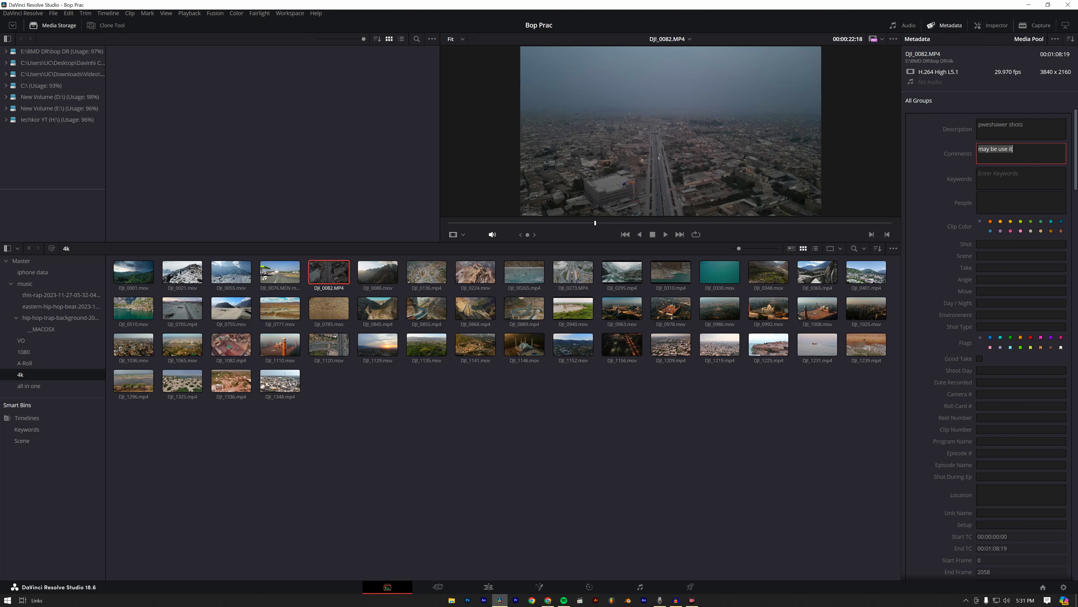
{"action": "key", "text": "BackSpace"}
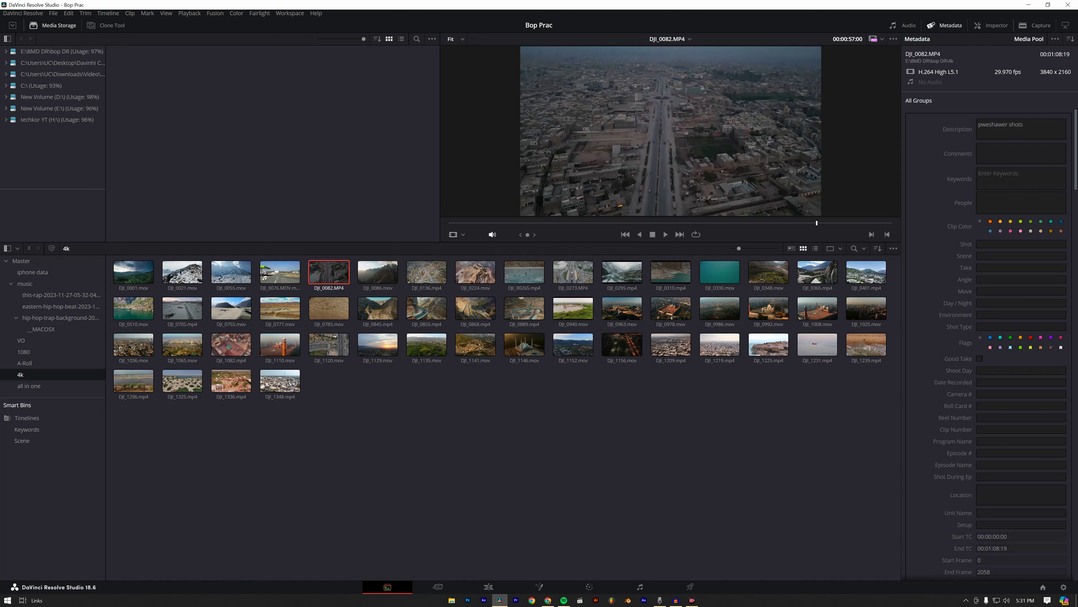
{"action": "left_click", "coordinate": [1021, 153]}
{"action": "type", "text": "is ka end frame lyna h"}
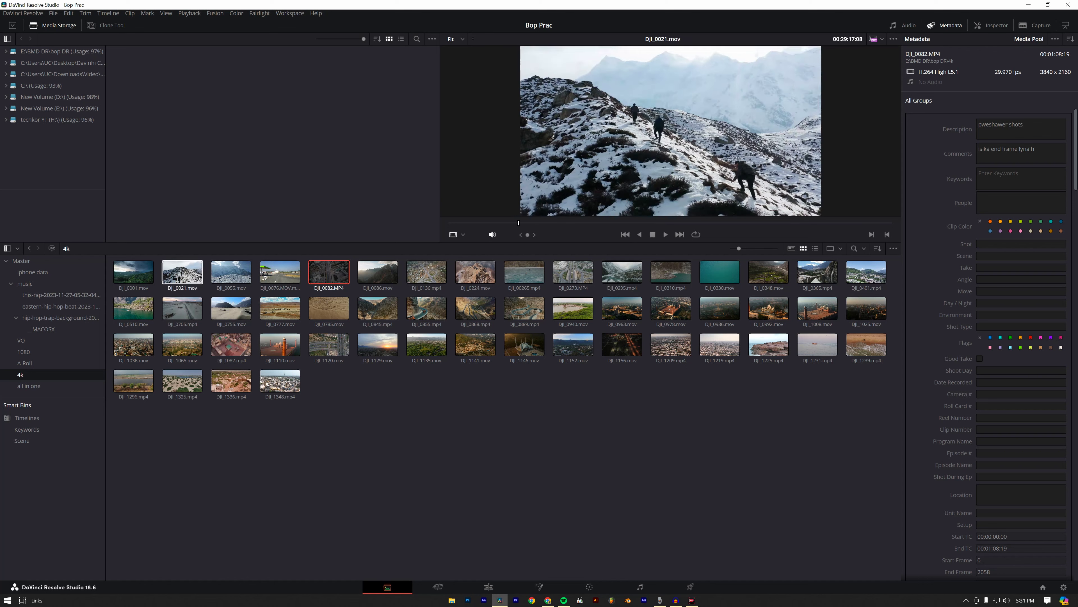
- Tag the first 17 clips with keyword peshawer, then enter dg khan for DJI_0868
{"action": "left_click", "coordinate": [144, 274]}
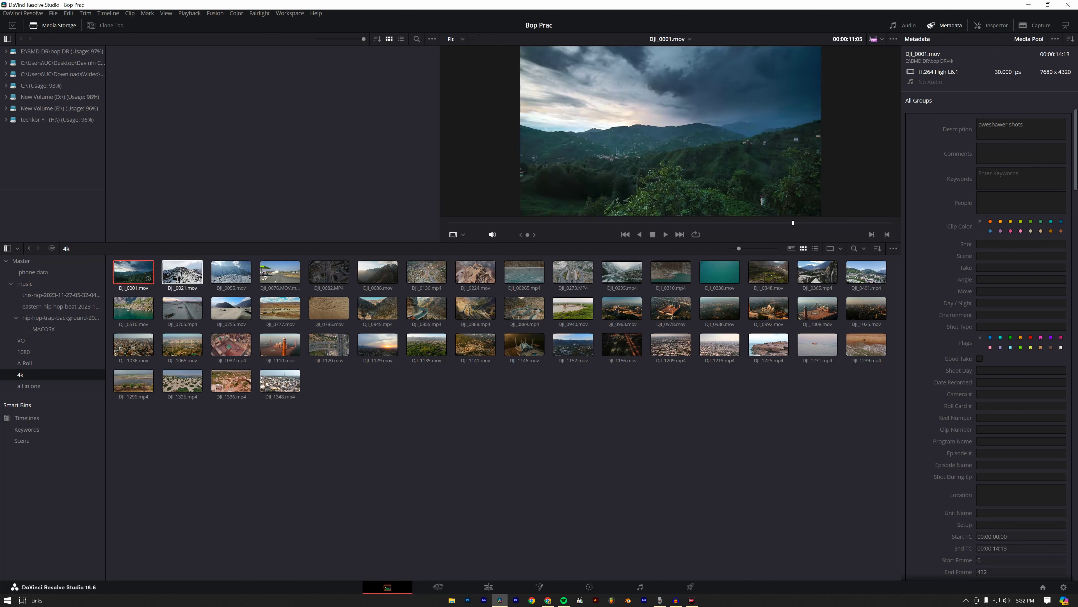
{"action": "left_click", "coordinate": [134, 308], "text": "shift"}
{"action": "left_click", "coordinate": [1022, 179]}
{"action": "type", "text": "peshawer"}
{"action": "key", "text": "Return"}
{"action": "left_click", "coordinate": [475, 308]}
{"action": "left_click", "coordinate": [1021, 179]}
{"action": "type", "text": "dg khan"}
{"action": "key", "text": "Return"}
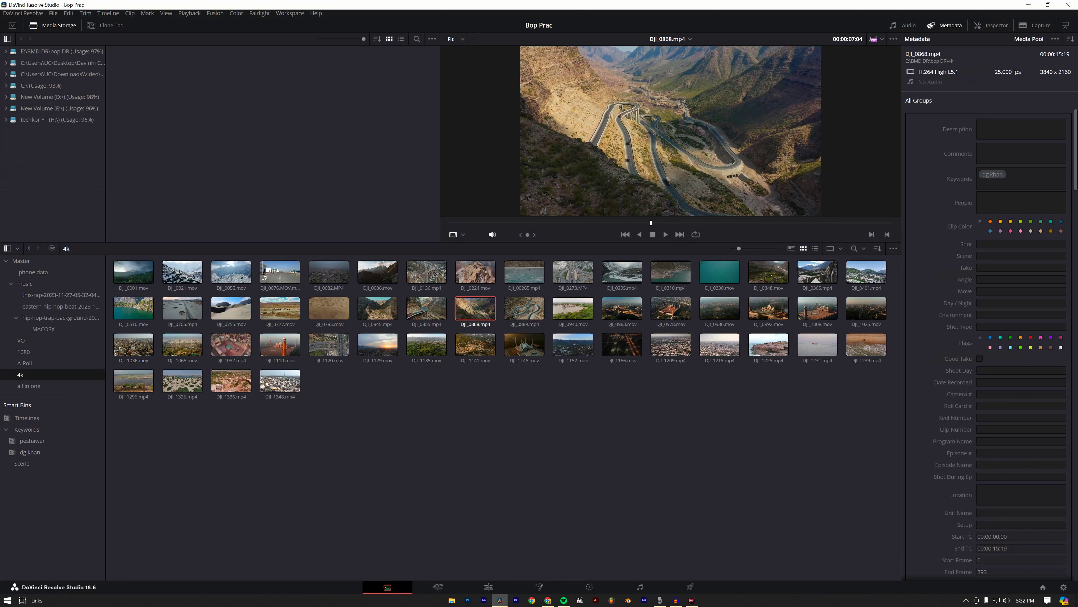
- Give DJI_0940 the keyword Lahore
{"action": "left_click", "coordinate": [573, 308]}
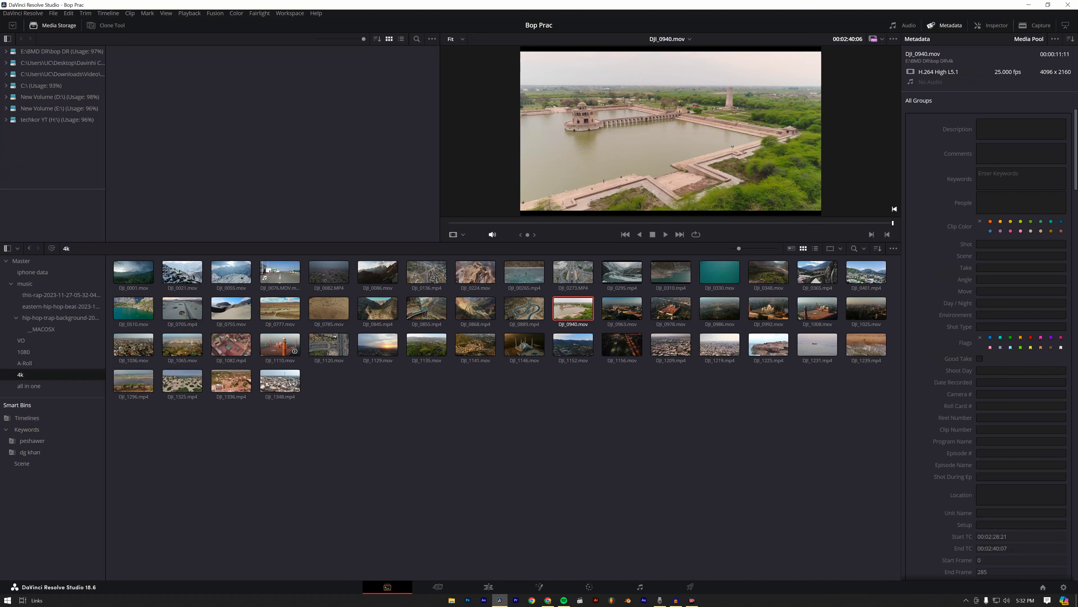
{"action": "left_click", "coordinate": [1021, 179]}
{"action": "type", "text": "Lahore"}
{"action": "key", "text": "Return"}
- Tag the 16-clip range through DJI_1348 with keyword isl and save it
{"action": "left_click", "coordinate": [329, 344]}
{"action": "left_click", "coordinate": [280, 382], "text": "shift"}
{"action": "type", "text": "isl"}
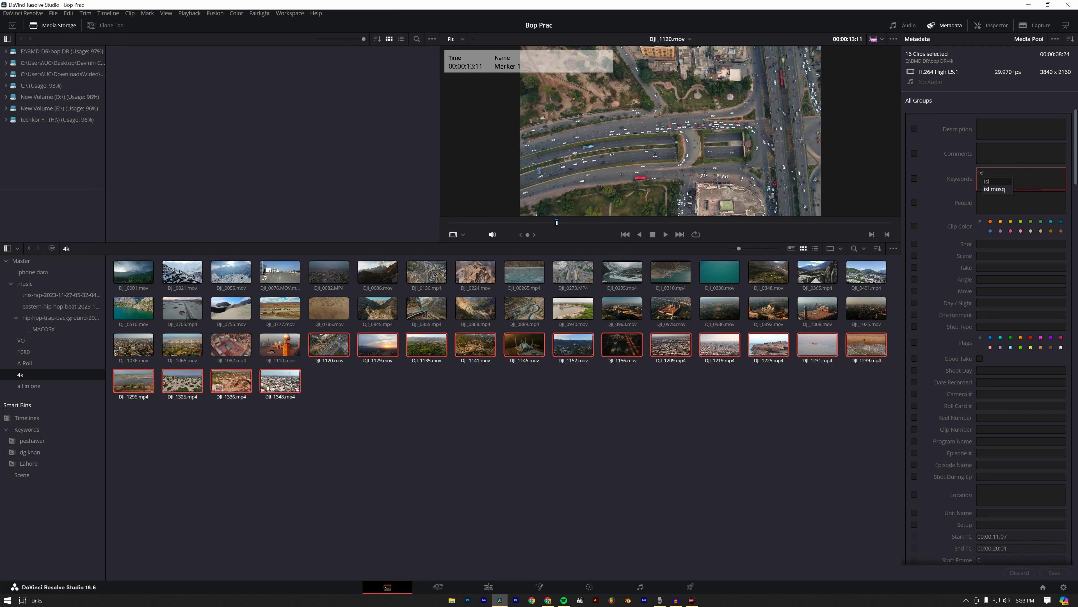
{"action": "key", "text": "Return"}
{"action": "left_click", "coordinate": [1054, 573]}
{"action": "left_click", "coordinate": [594, 467]}
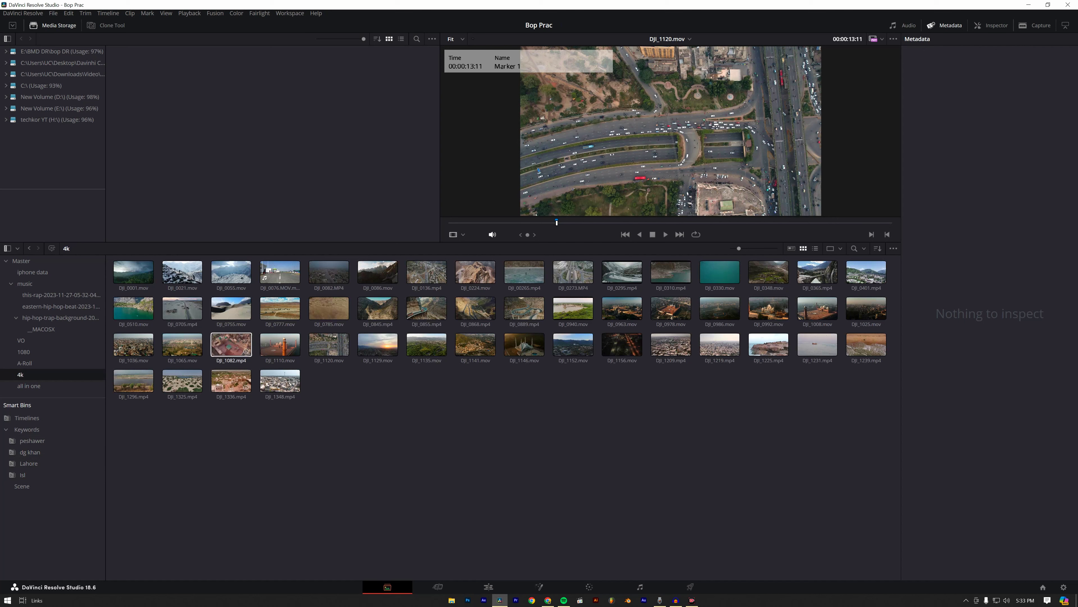
- Add the keyword b-roll to DJI_0055 after peshawer and save it
{"action": "left_click", "coordinate": [244, 277]}
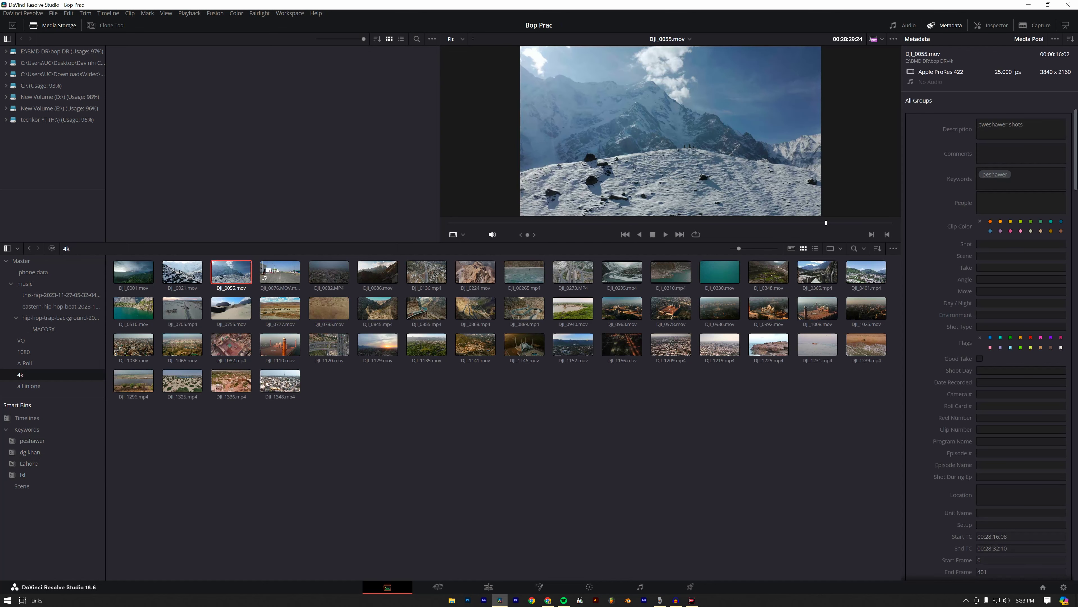
{"action": "left_click", "coordinate": [1028, 177]}
{"action": "type", "text": "b-roll"}
{"action": "key", "text": "Return"}
{"action": "left_click", "coordinate": [378, 345]}
- Tag DJI_1129 with the keyword hor
{"action": "left_click", "coordinate": [1028, 177]}
{"action": "type", "text": "hor"}
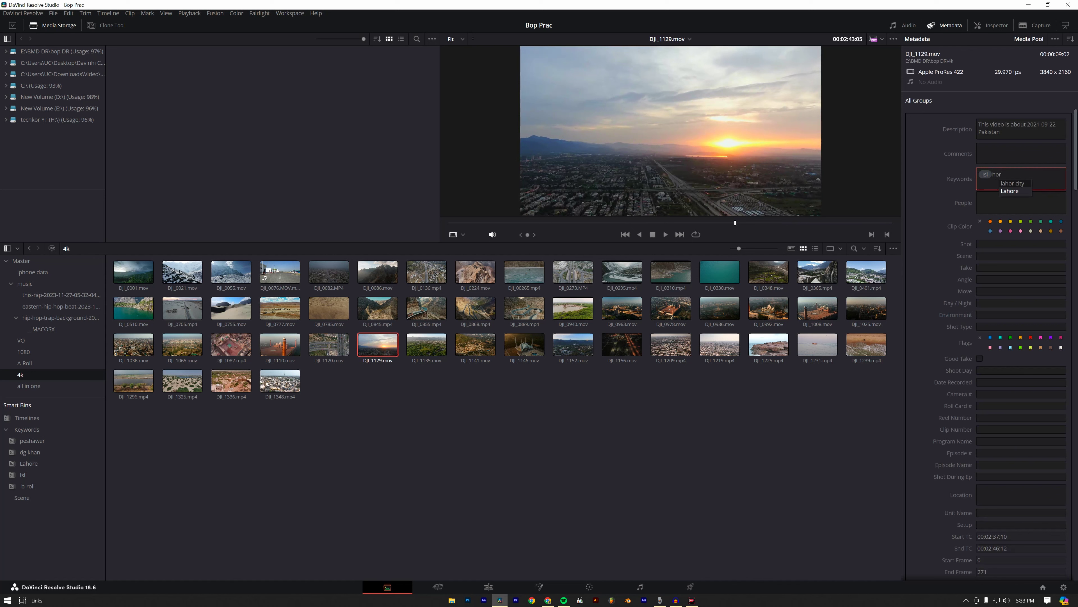
{"action": "key", "text": "Escape"}
{"action": "key", "text": "Return"}
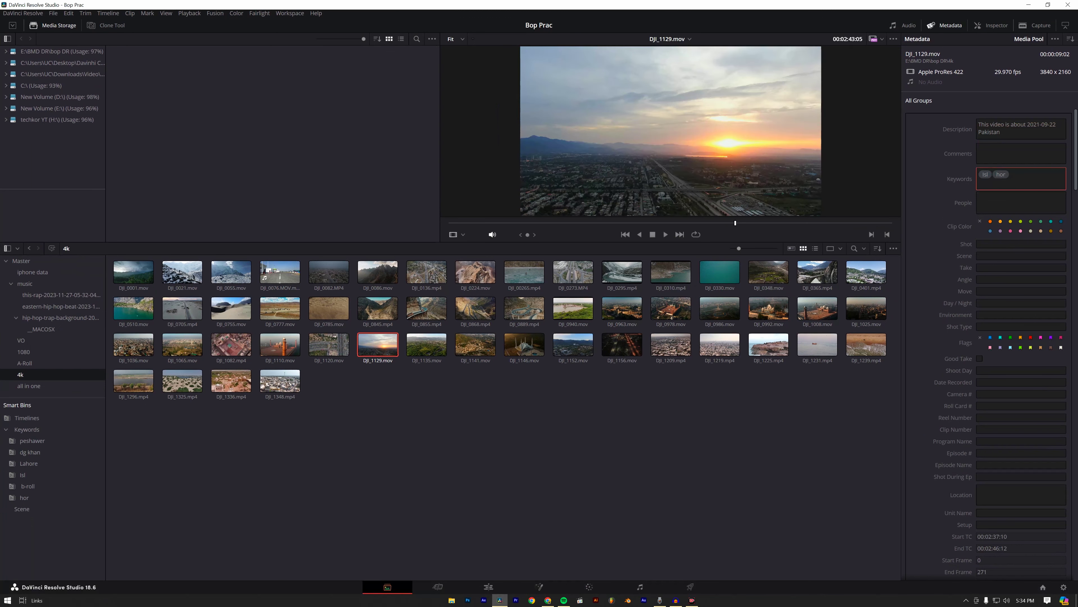
- Select clips 0868, 0940, 0978, 0986 and 1225 and enter the keyword imp
{"action": "left_click", "coordinate": [475, 309]}
{"action": "left_click", "coordinate": [572, 308], "text": "ctrl"}
{"action": "left_click", "coordinate": [670, 308], "text": "ctrl"}
{"action": "left_click", "coordinate": [720, 308], "text": "ctrl"}
{"action": "left_click", "coordinate": [768, 344], "text": "ctrl"}
{"action": "type", "text": "imp"}
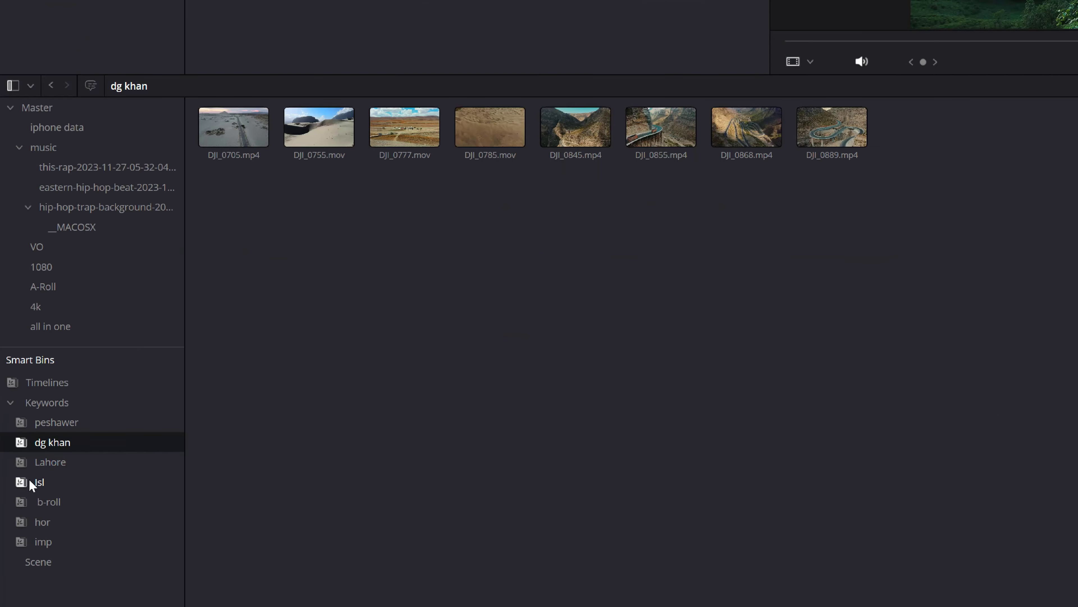
- Browse the Lahore, Isl, b-roll, hor and imp keyword smart bins, then return to the 4k bin
{"action": "left_click", "coordinate": [43, 465]}
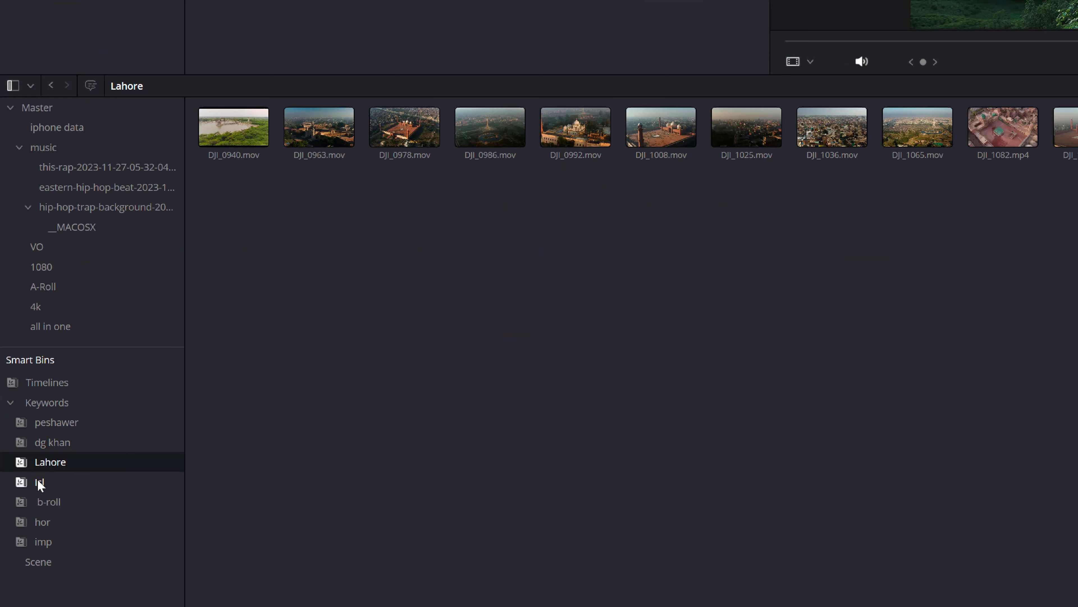
{"action": "left_click", "coordinate": [38, 481]}
{"action": "left_click", "coordinate": [48, 497]}
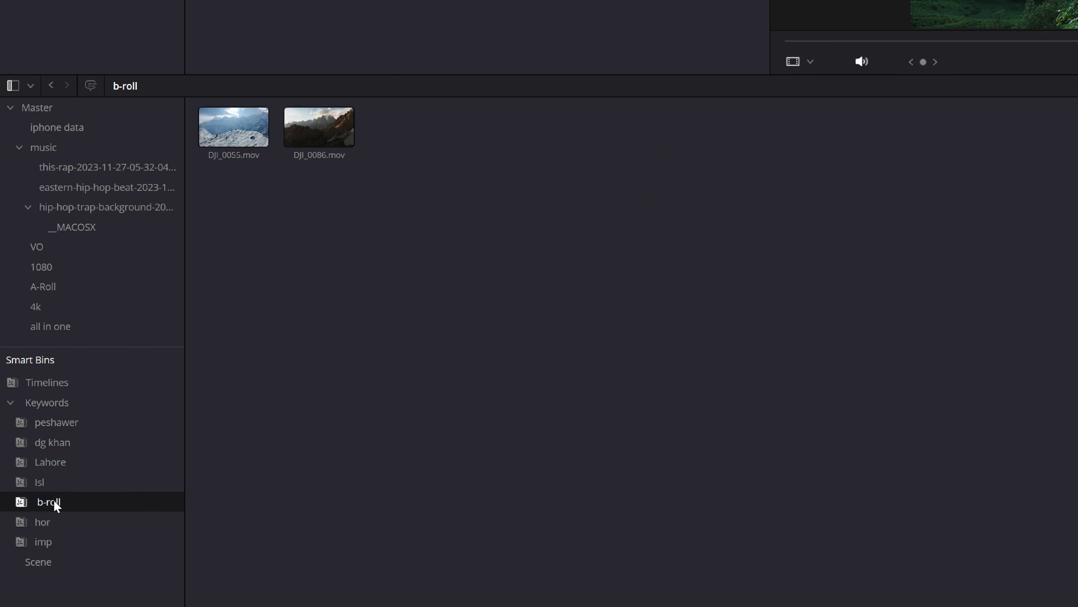
{"action": "left_click", "coordinate": [51, 524]}
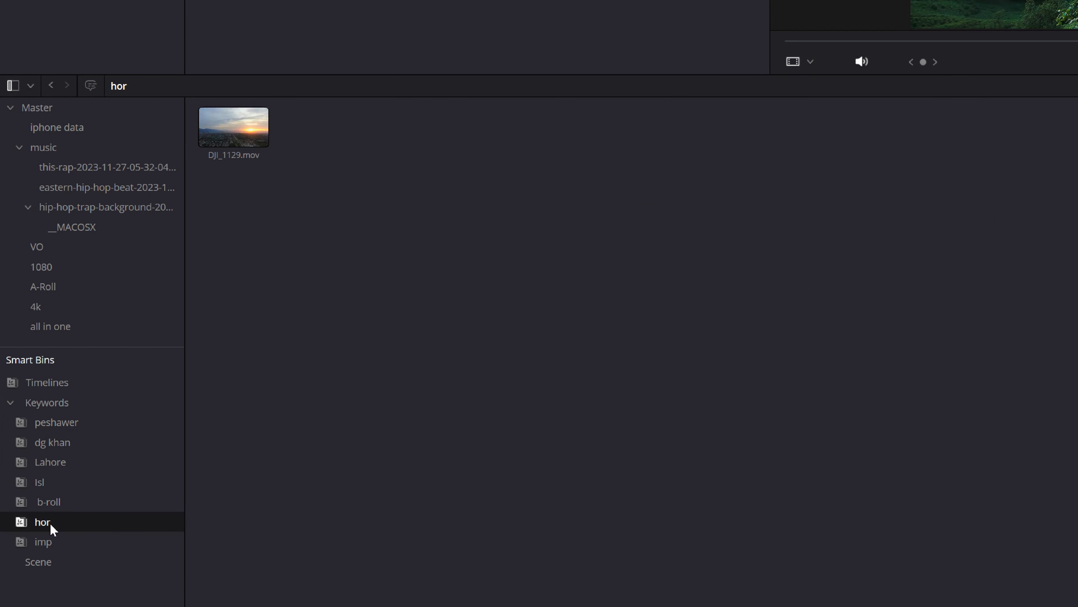
{"action": "left_click", "coordinate": [51, 524]}
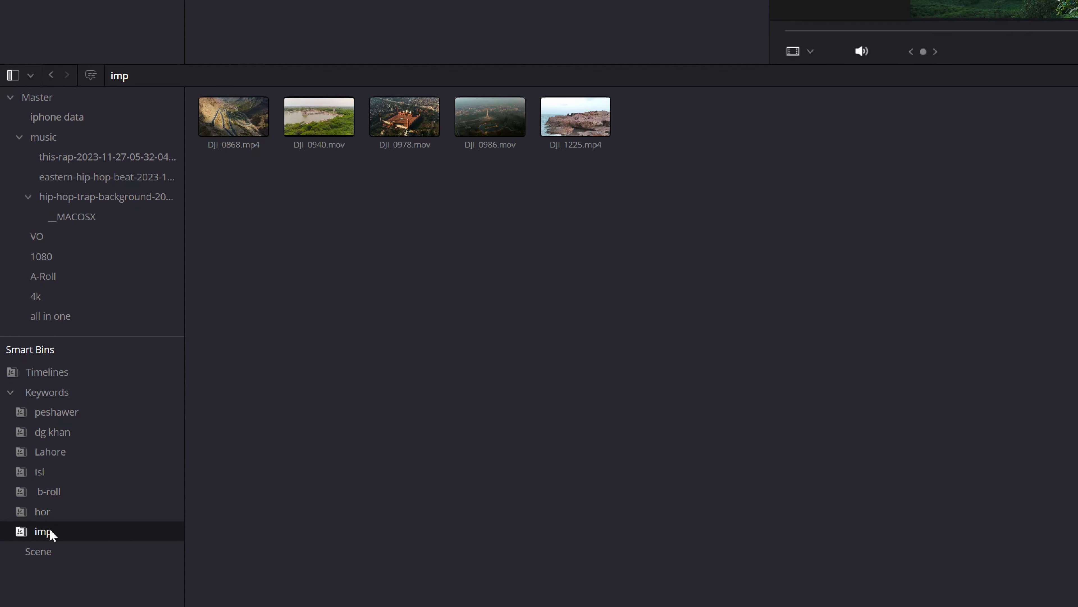
{"action": "left_click", "coordinate": [41, 297]}
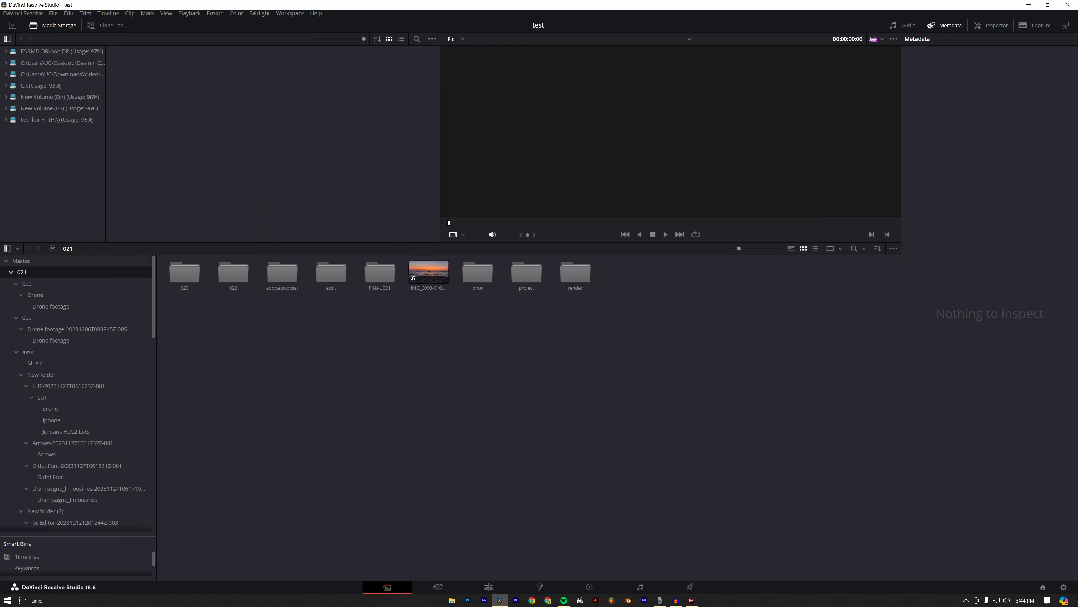
- Open iphon > Iphone footage > Alexs, preview two clips, and select all 63 clips
{"action": "double_click", "coordinate": [477, 271]}
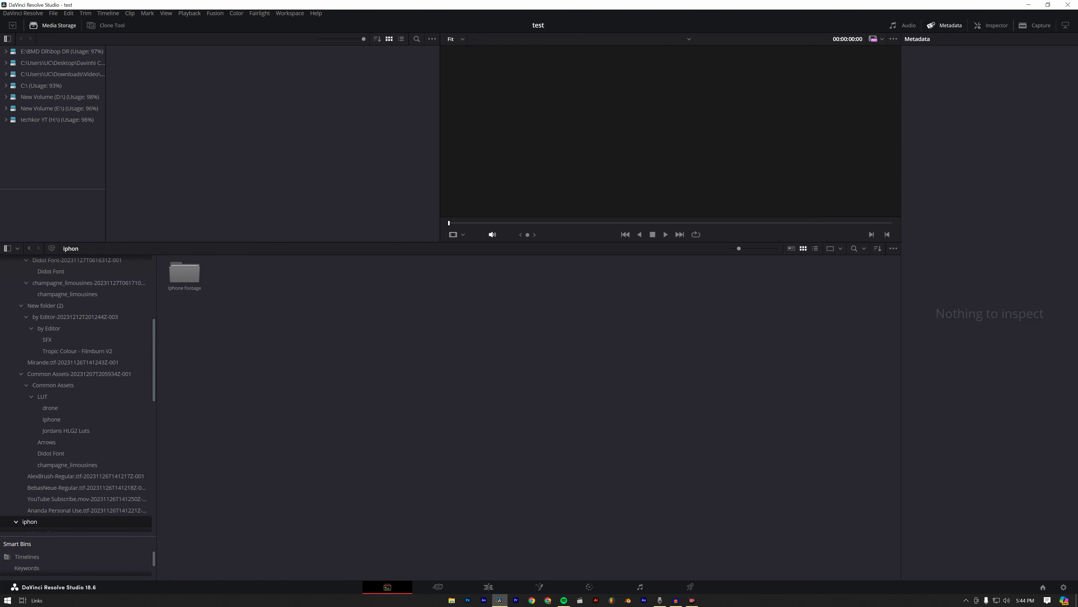
{"action": "double_click", "coordinate": [184, 272]}
{"action": "double_click", "coordinate": [184, 272]}
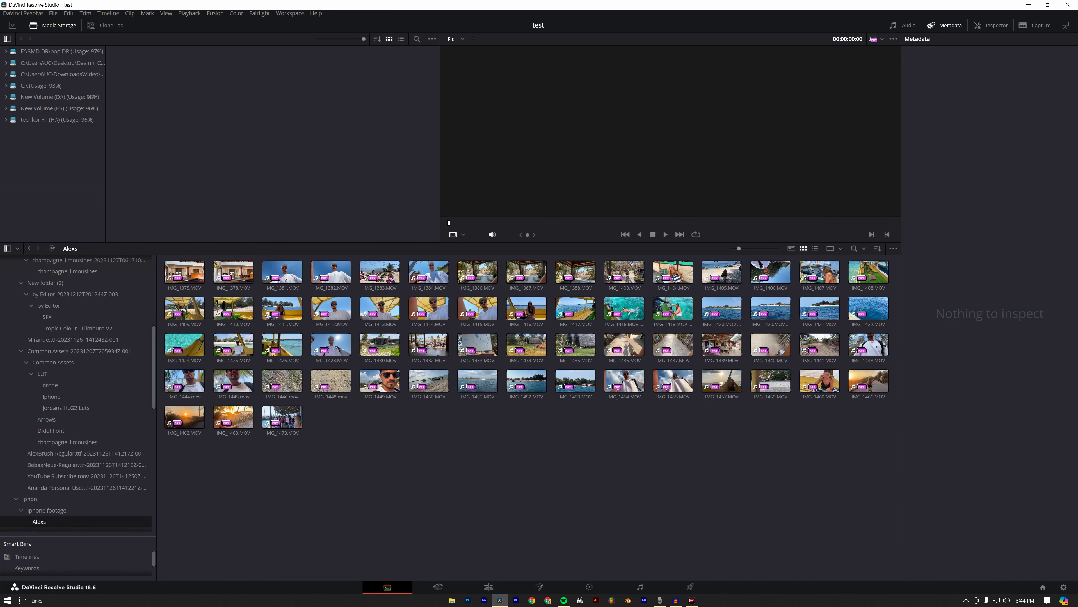
{"action": "left_click", "coordinate": [199, 278]}
{"action": "left_click", "coordinate": [331, 308]}
{"action": "key", "text": "ctrl+a"}
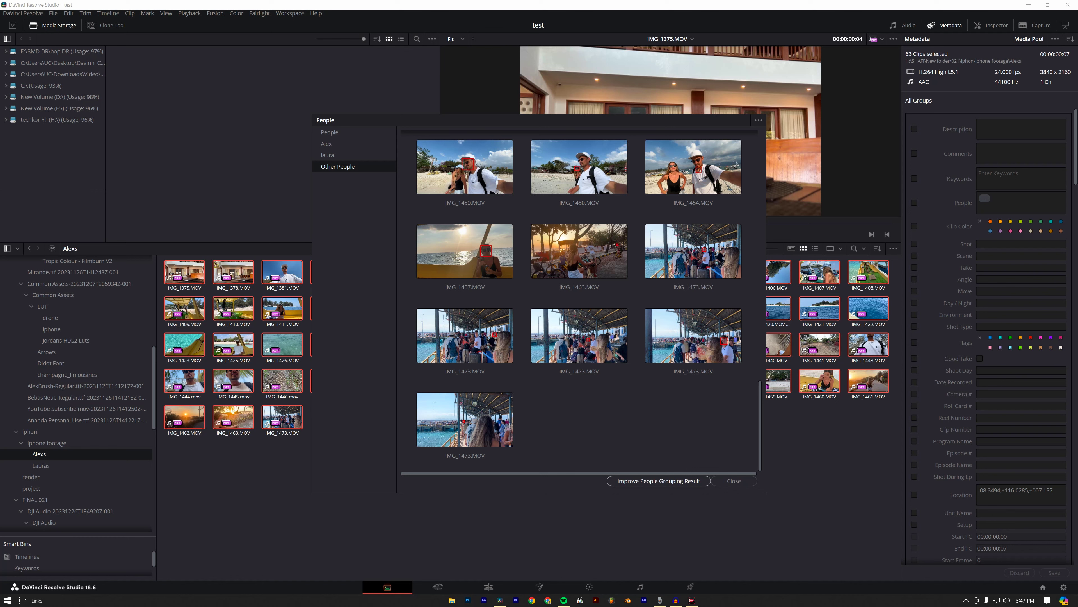
- Close the People results, deselect all, and check who is tagged in IMG_1416, IMG_1414 and IMG_1381
{"action": "left_click", "coordinate": [734, 481]}
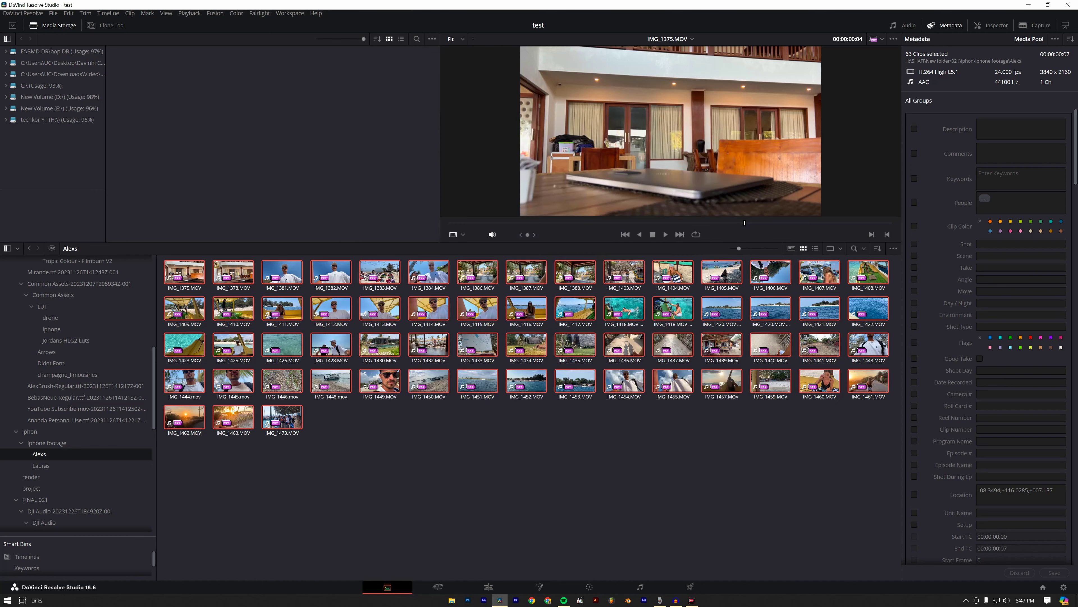
{"action": "key", "text": "ctrl+shift+a"}
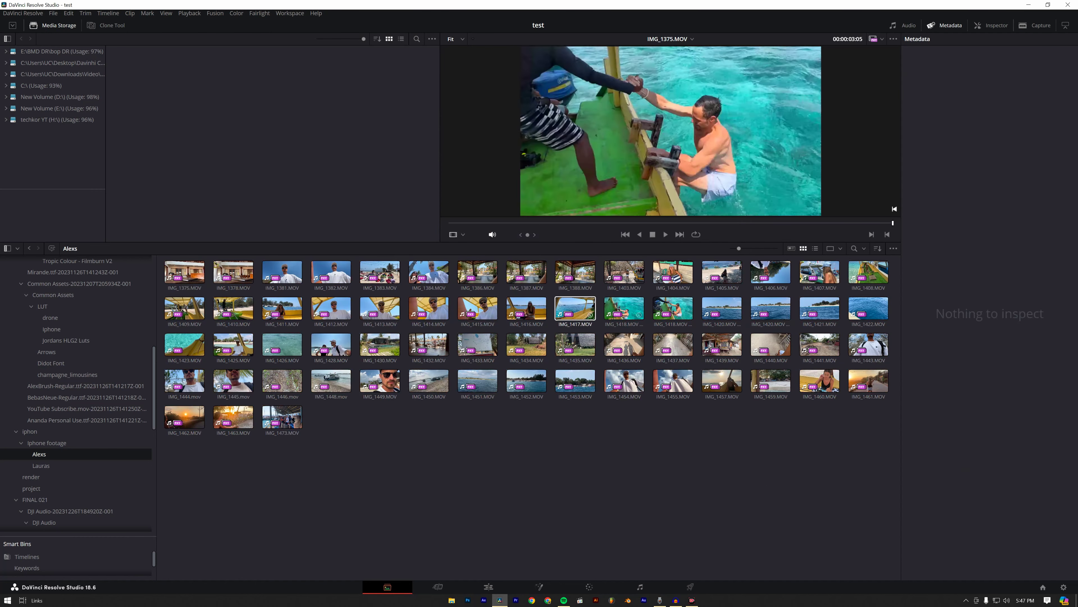
{"action": "left_click", "coordinate": [527, 308]}
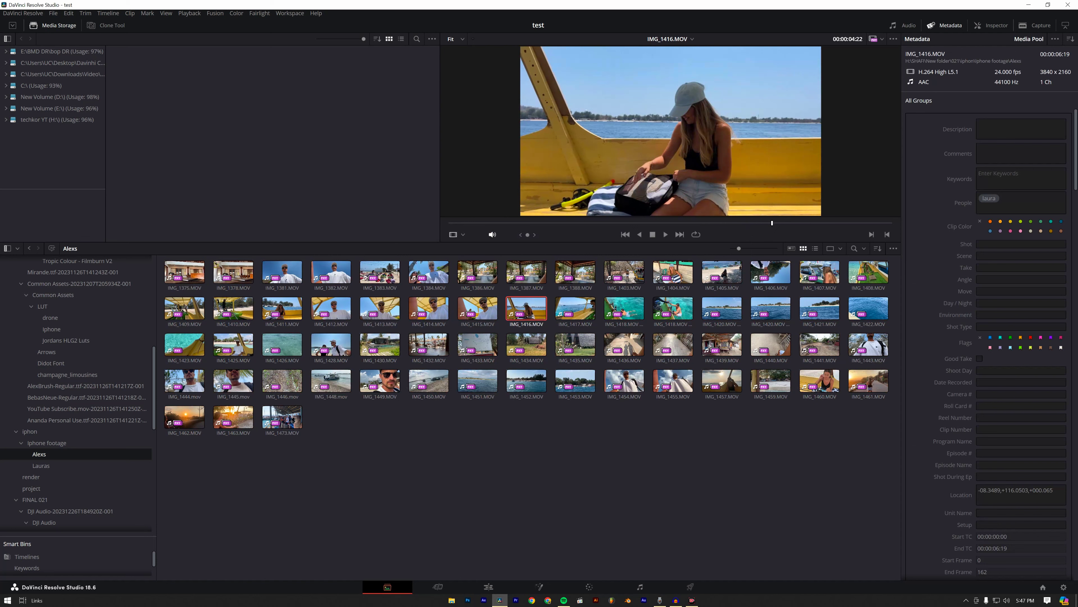
{"action": "left_click", "coordinate": [429, 308]}
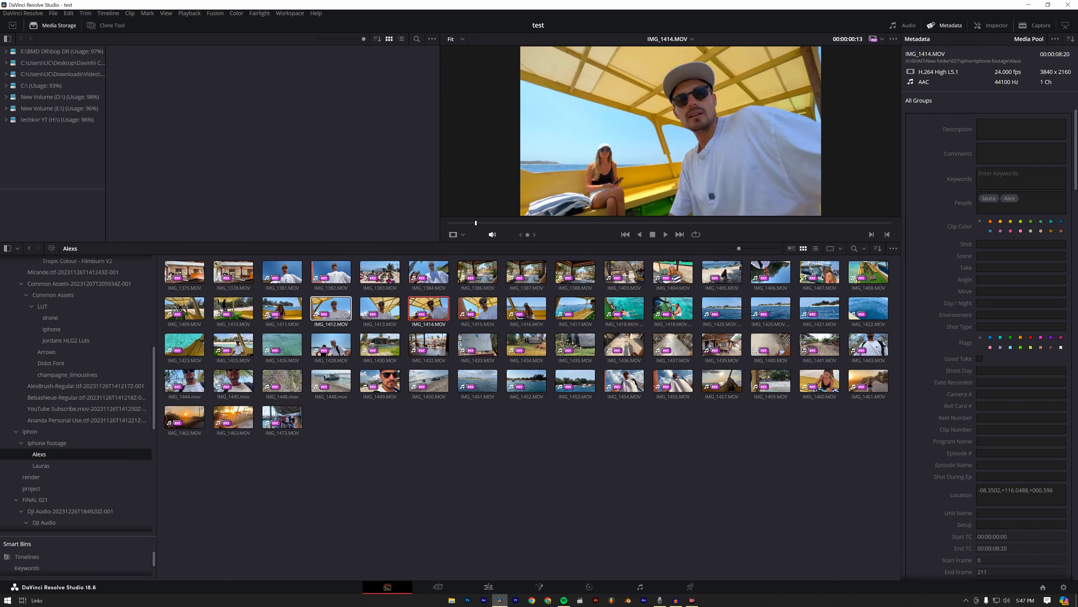
{"action": "left_click", "coordinate": [298, 278]}
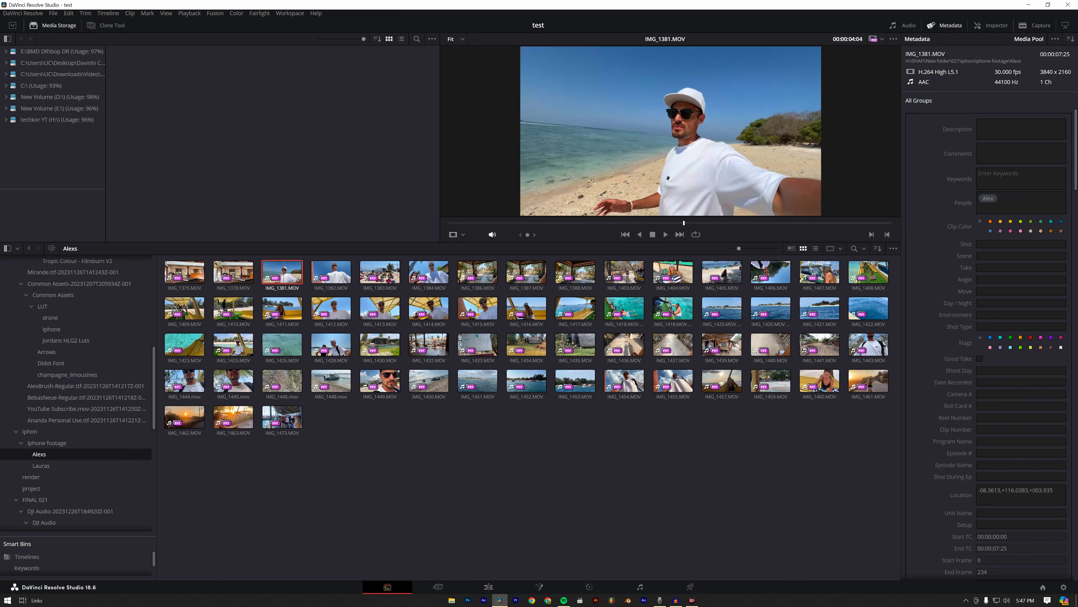
- Save Alex as the person on IMG_1375–IMG_1415, extend the selection to IMG_1439, and go to Edit
{"action": "left_click", "coordinate": [477, 308]}
{"action": "left_click", "coordinate": [185, 272], "text": "shift"}
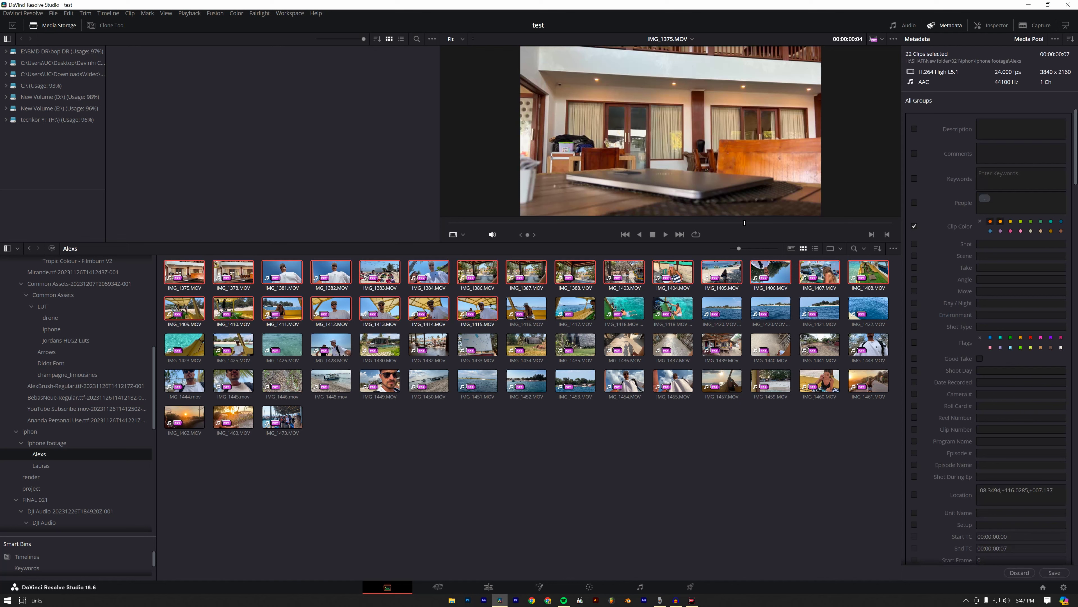
{"action": "left_click", "coordinate": [612, 336]}
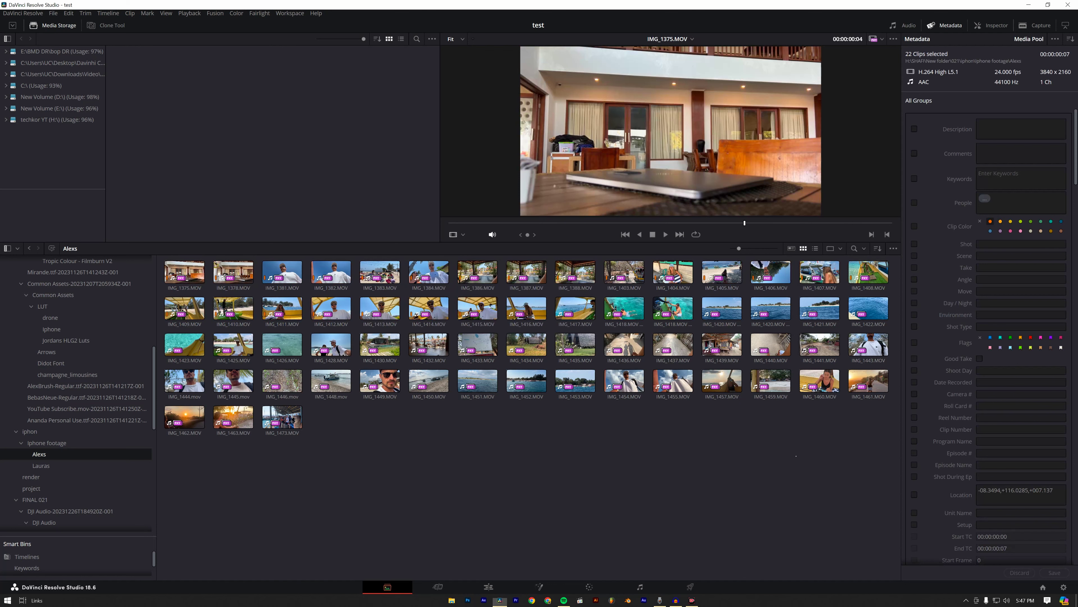
{"action": "left_click", "coordinate": [736, 352], "text": "shift"}
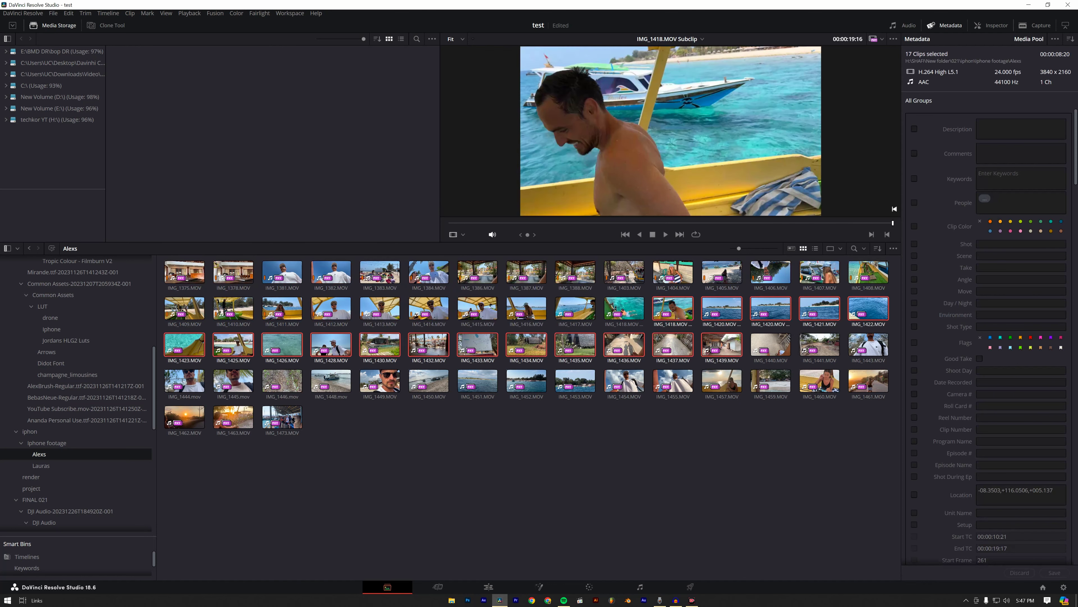
{"action": "left_click", "coordinate": [489, 587]}
- Stack IMG_1406, IMG_1463 and IMG_1436 on three timeline tracks after undoing IMG_1382, then select all clips
{"action": "left_click_drag", "start_coordinate": [261, 72], "coordinate": [245, 461]}
{"action": "key", "text": "ctrl+z"}
{"action": "left_click_drag", "start_coordinate": [339, 103], "coordinate": [254, 464]}
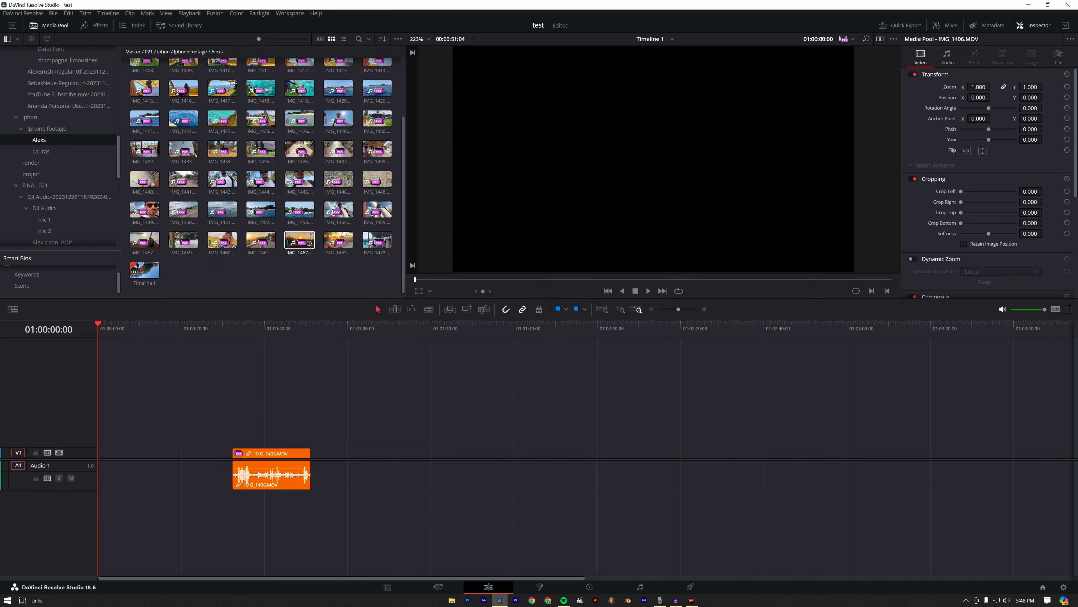
{"action": "left_click_drag", "start_coordinate": [339, 240], "coordinate": [342, 442]}
{"action": "left_click_drag", "start_coordinate": [300, 149], "coordinate": [285, 431]}
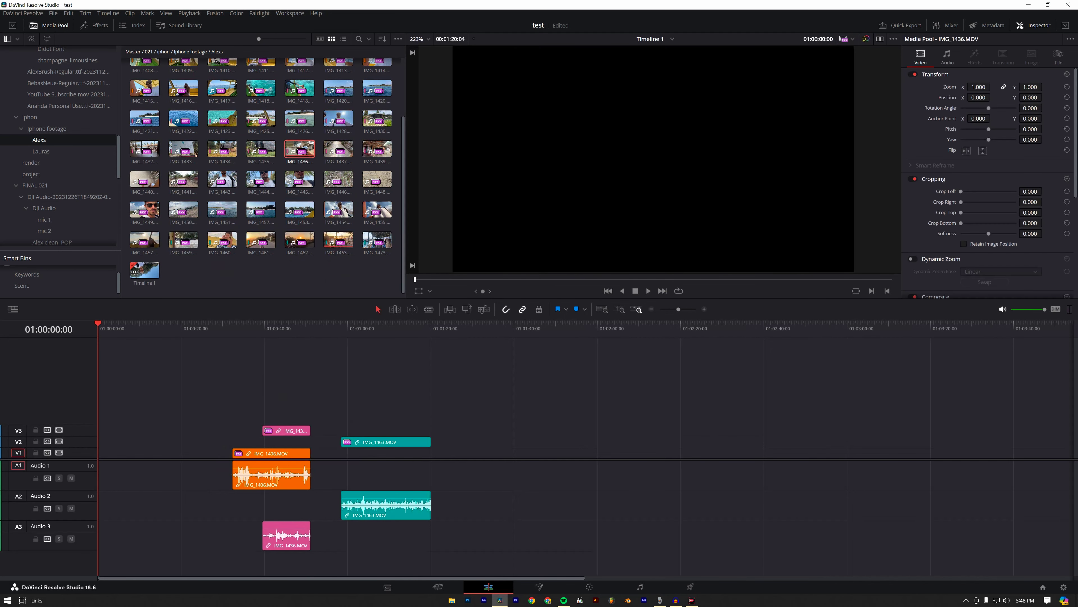
{"action": "left_click_drag", "start_coordinate": [462, 398], "coordinate": [171, 530]}
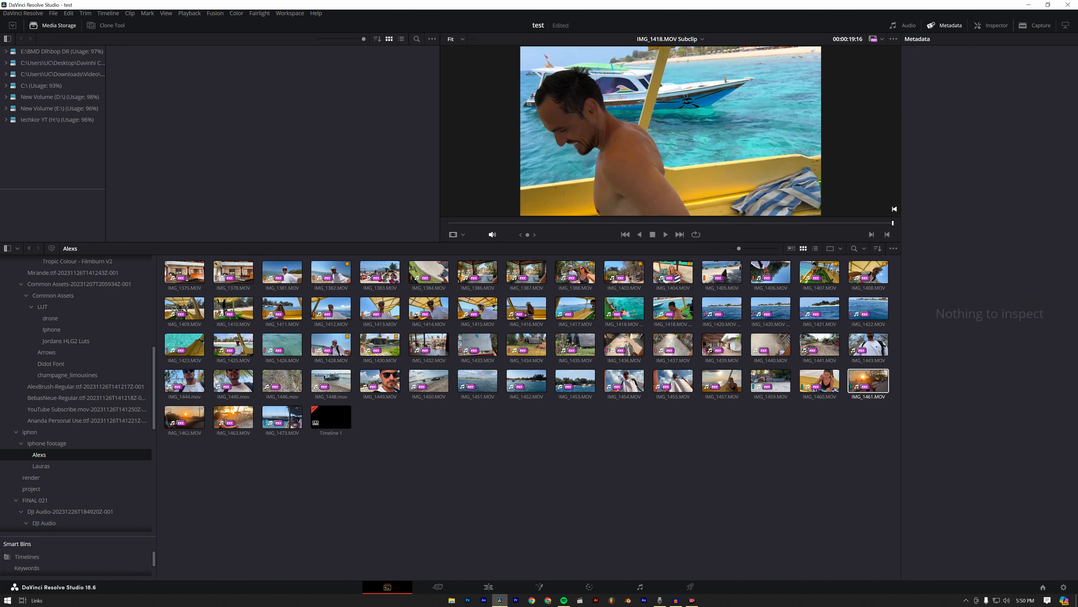
- Load IMG_1439.MOV and check its metadata: 93 frames, 24 fps, 3840 x 2160, no person listed
{"action": "left_click", "coordinate": [722, 345]}
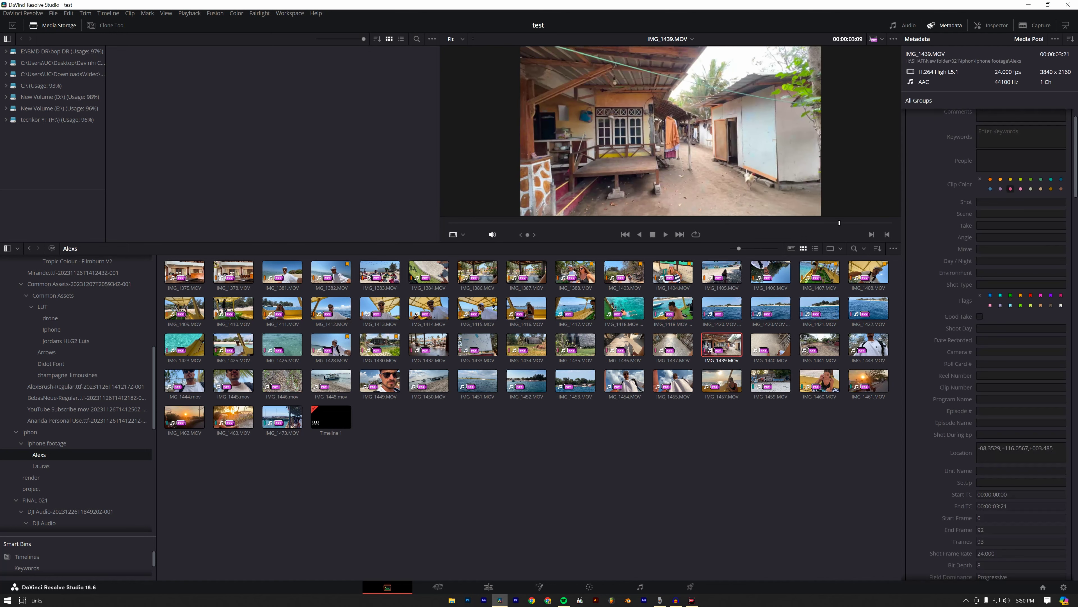